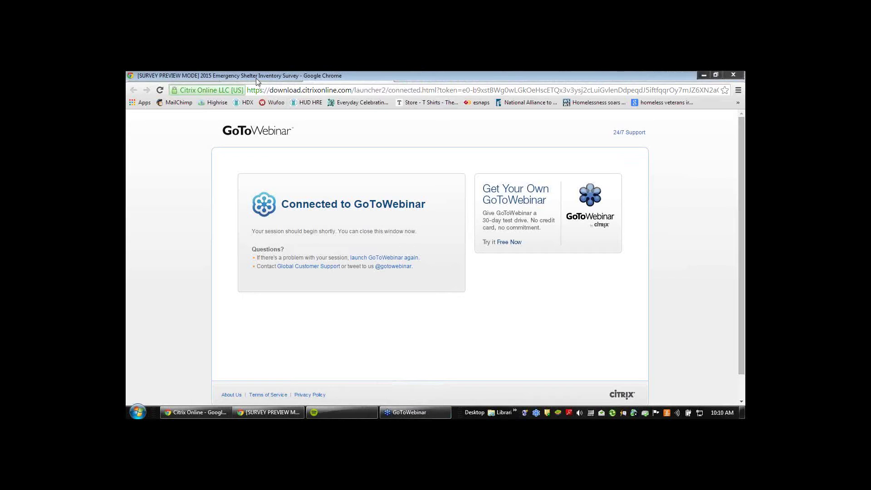
Return from the GoToWebinar page to the 2015 Emergency Shelter Inventory survey preview
click(255, 78)
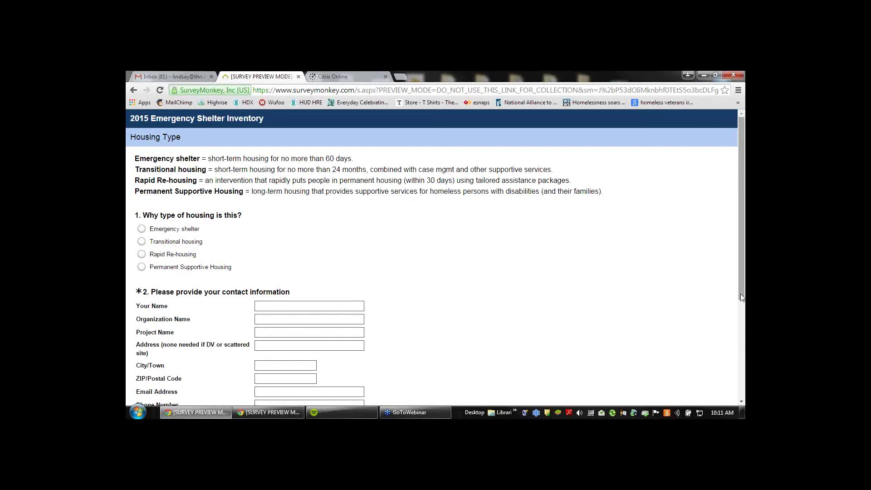
Select Emergency shelter as the housing type and enter the contact's full name
drag(742, 297, 743, 330)
click(190, 176)
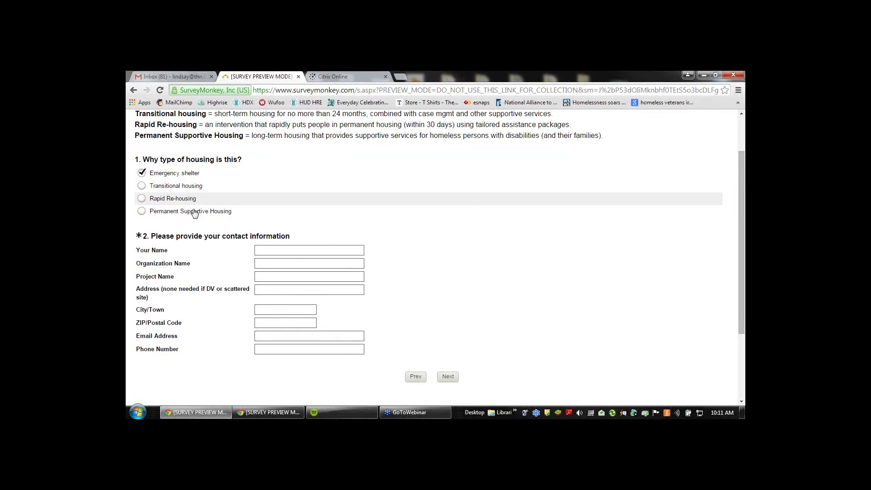
click(286, 251)
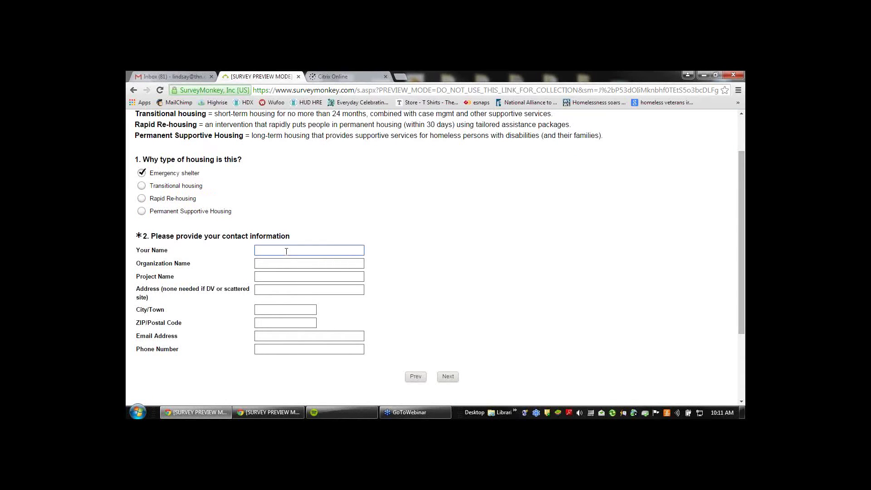
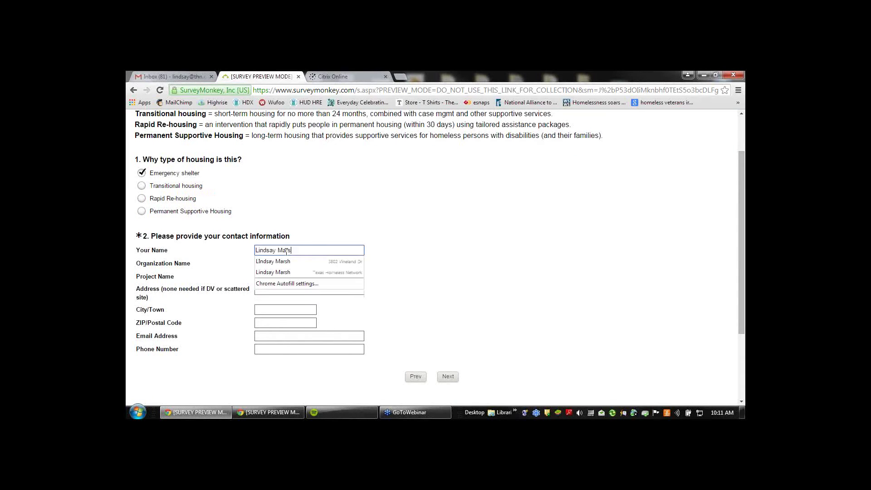
text(h)
Enter organization THN and project 'Thh ES', autofill the remaining contact details, and continue
key(Tab)
text(THN)
key(Tab)
text(Thh ES)
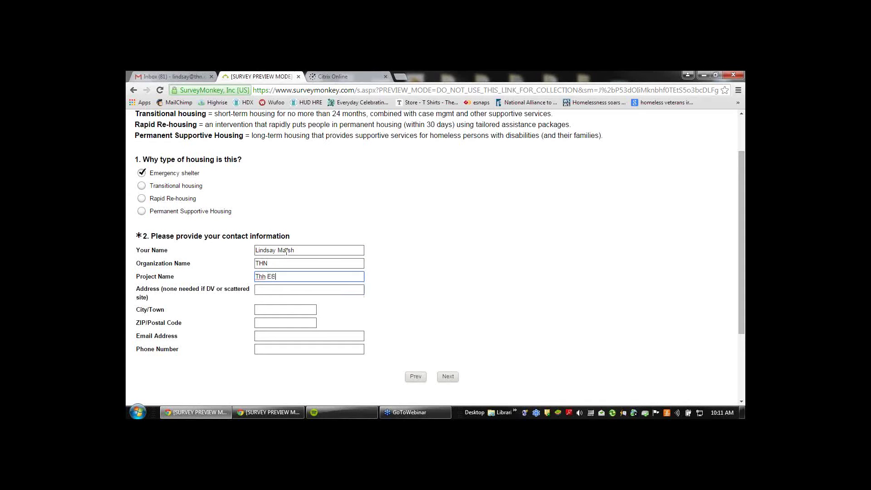
key(Tab)
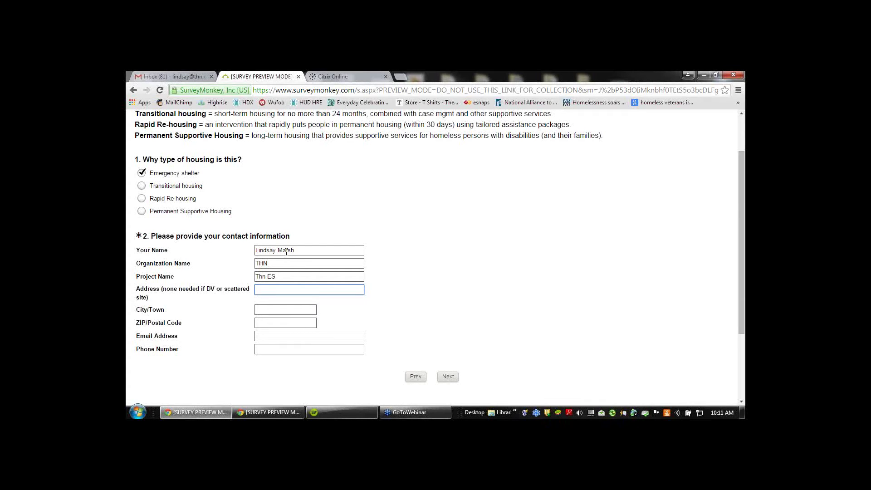
key(Down)
key(Down)
key(Return)
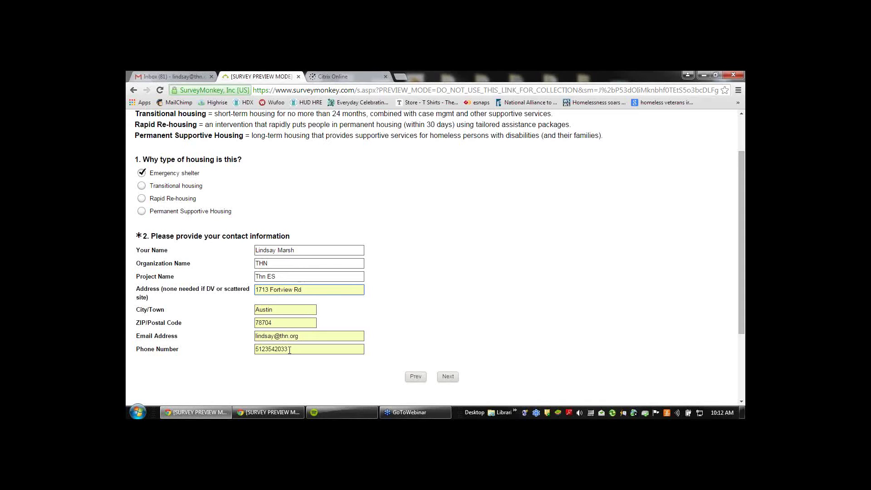
click(447, 377)
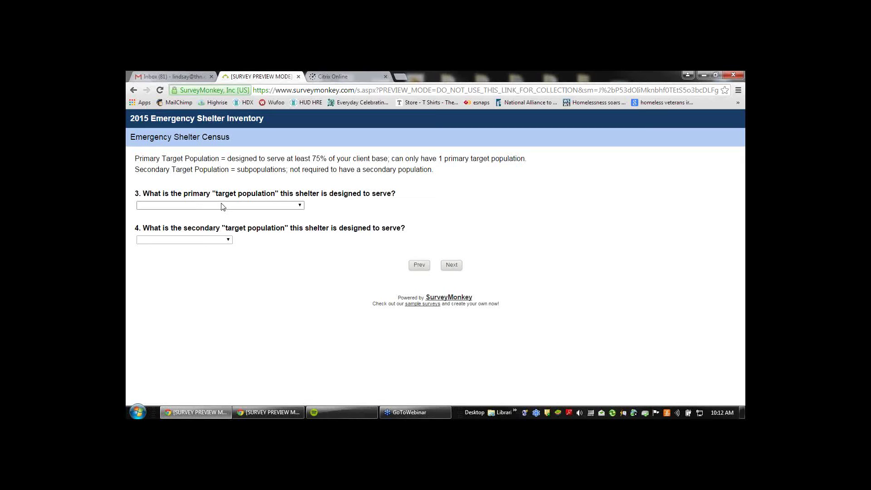
Choose SMF+HC as primary and NA - Not applicable as secondary target population, then continue
click(222, 206)
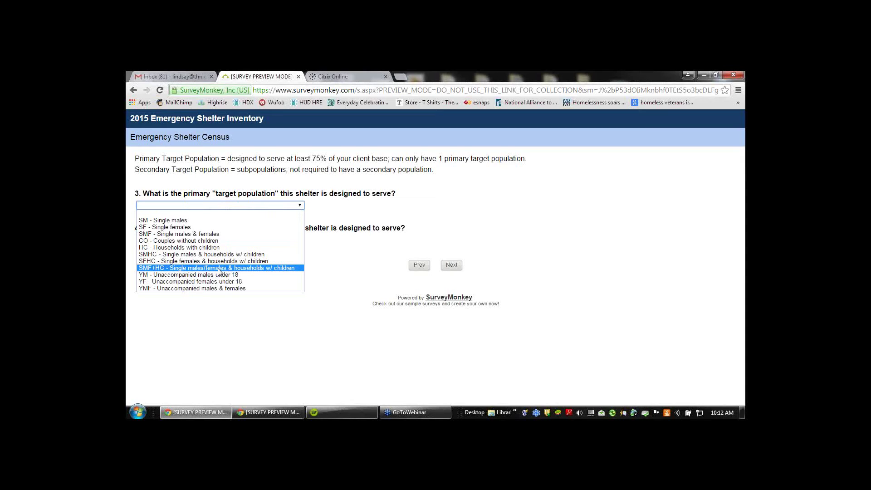
click(218, 268)
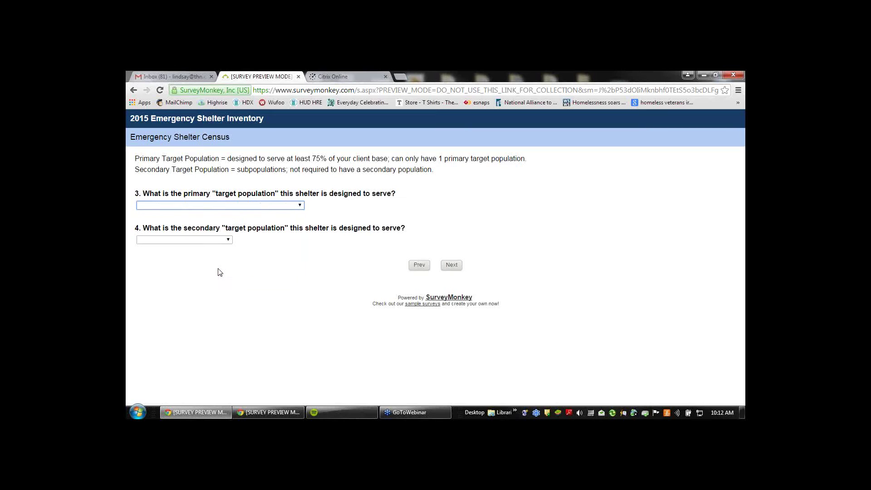
click(228, 240)
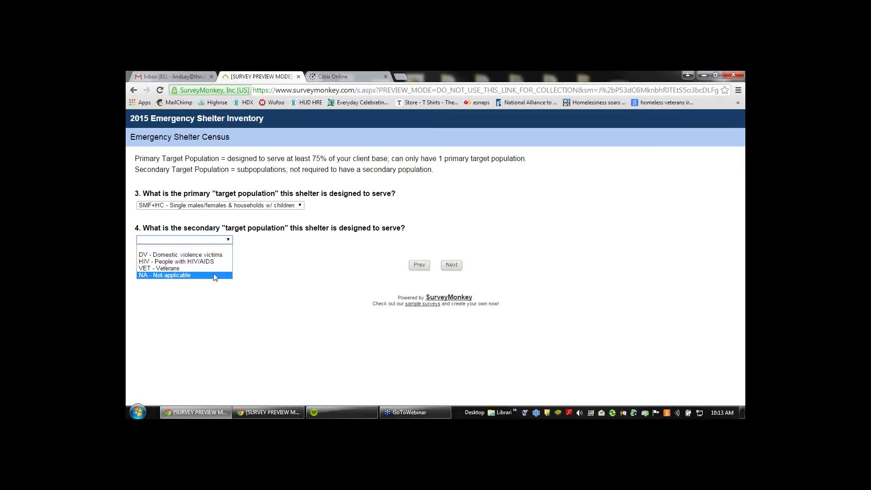
click(215, 276)
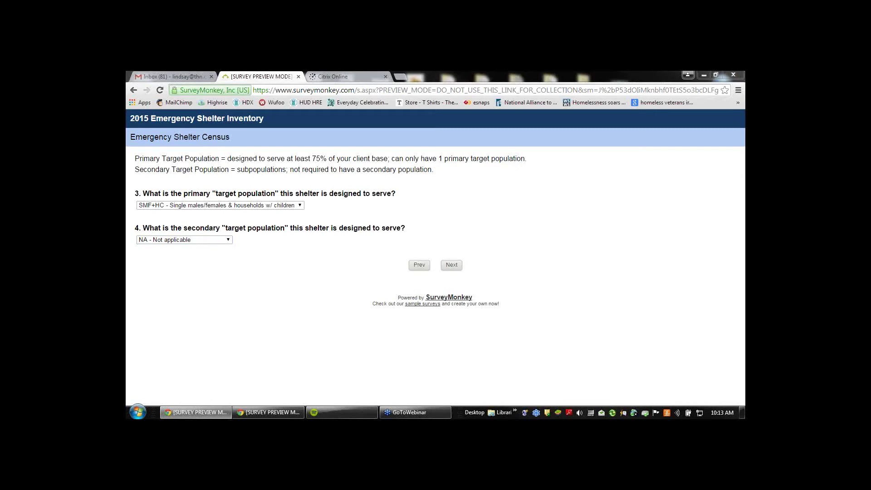
click(459, 266)
click(459, 266)
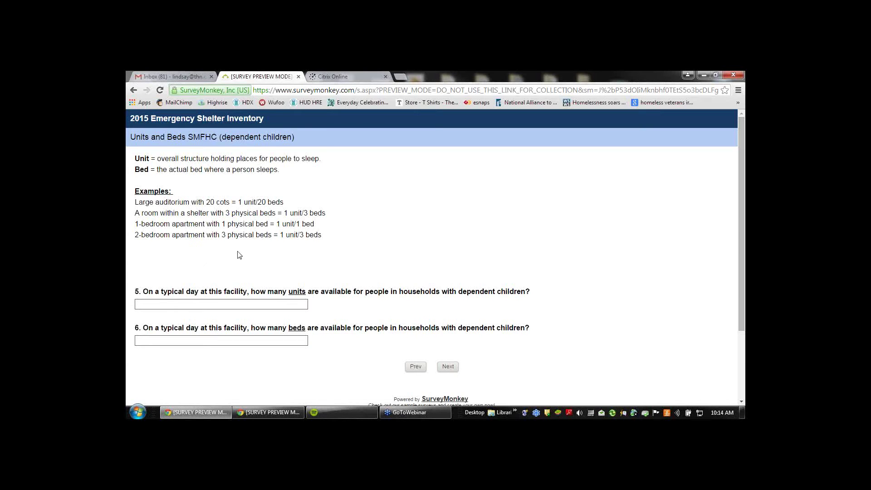
Enter 4 units and 8 beds for households with dependent children, then go to the next page
scroll(239, 254, down, 1)
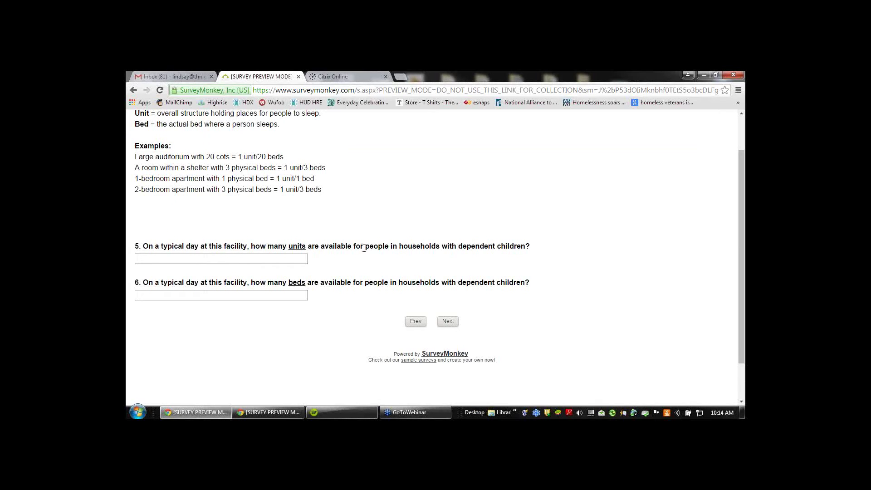
drag(364, 248, 525, 247)
click(443, 255)
click(272, 262)
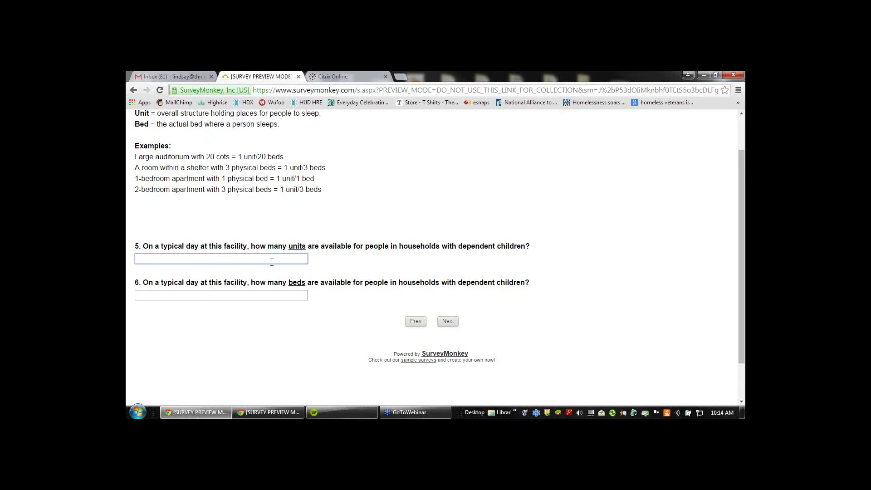
text(4)
click(352, 268)
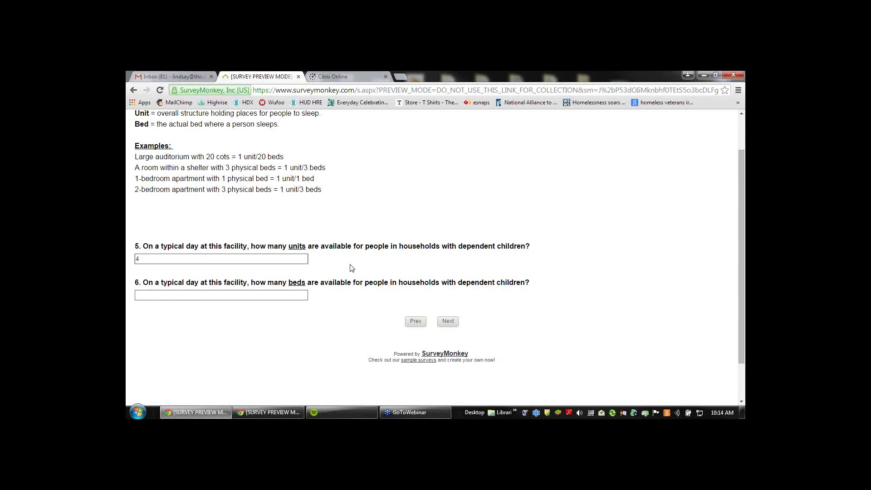
click(262, 296)
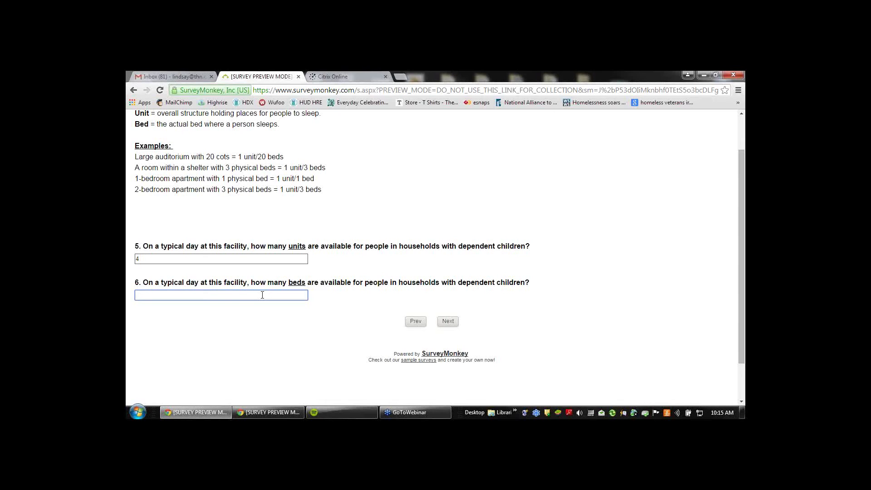
text(8)
click(266, 314)
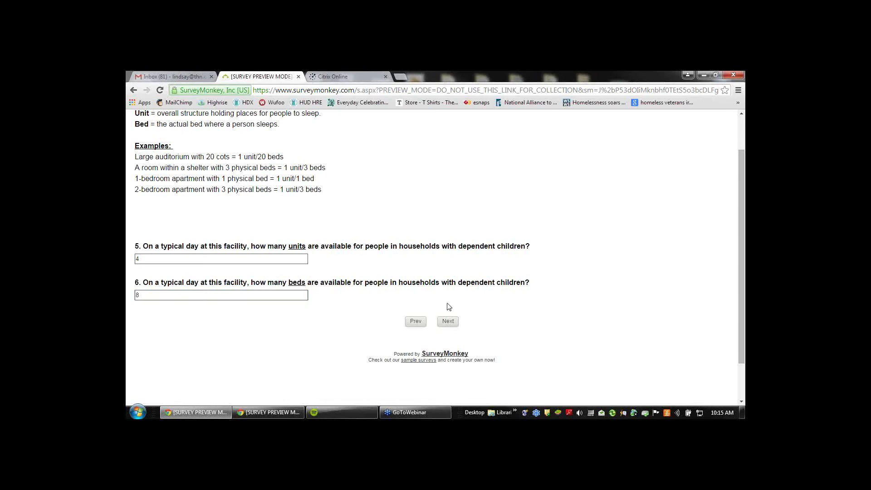
click(447, 321)
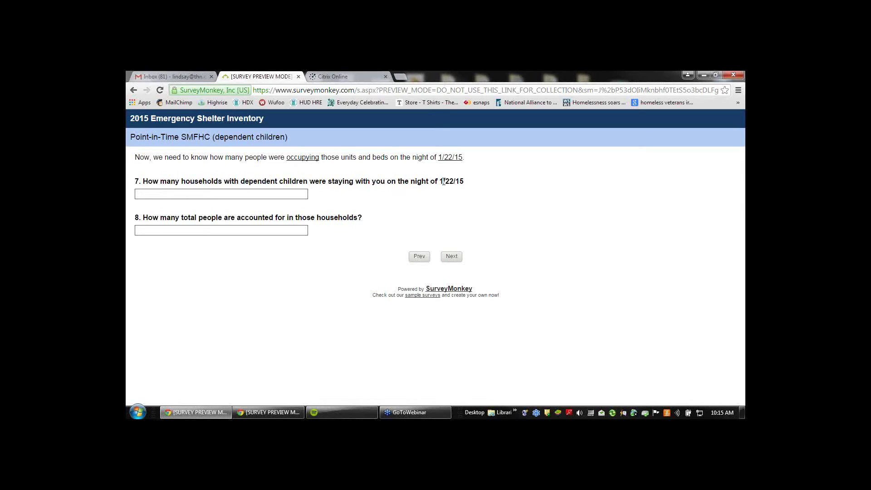
Enter 1 household and 3 people for the dependent-children point-in-time count, then continue
click(241, 194)
text(1)
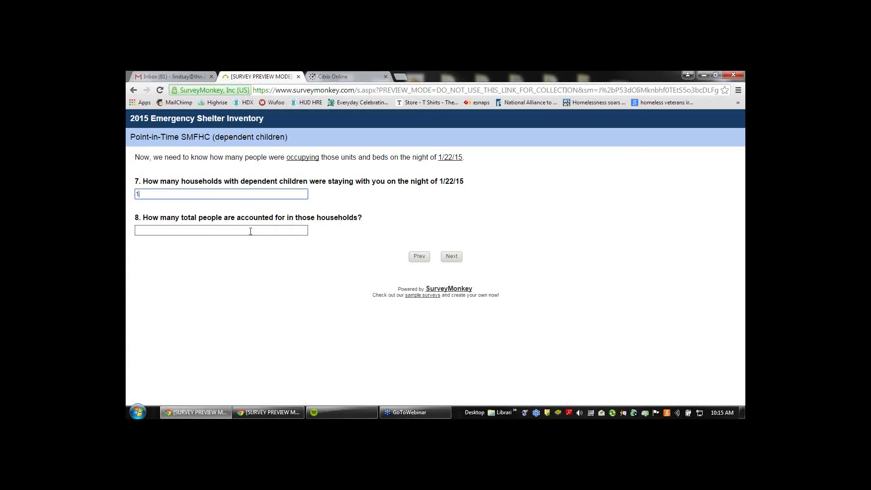
click(251, 231)
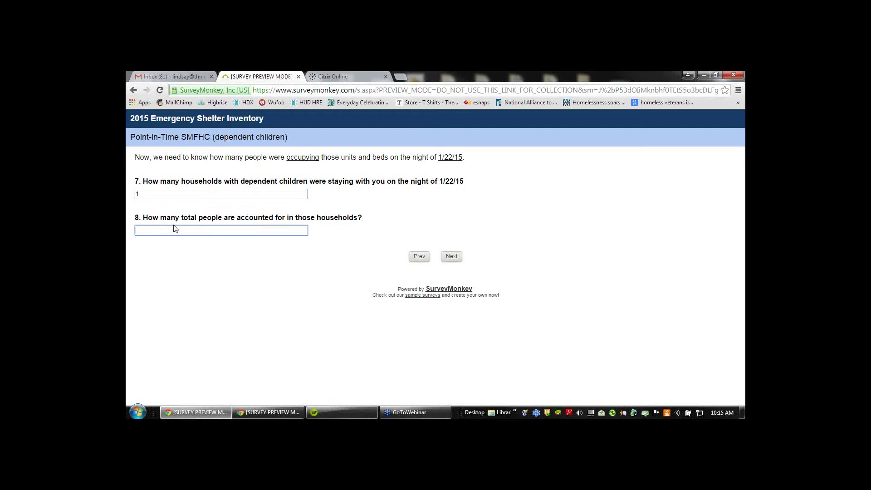
text(3)
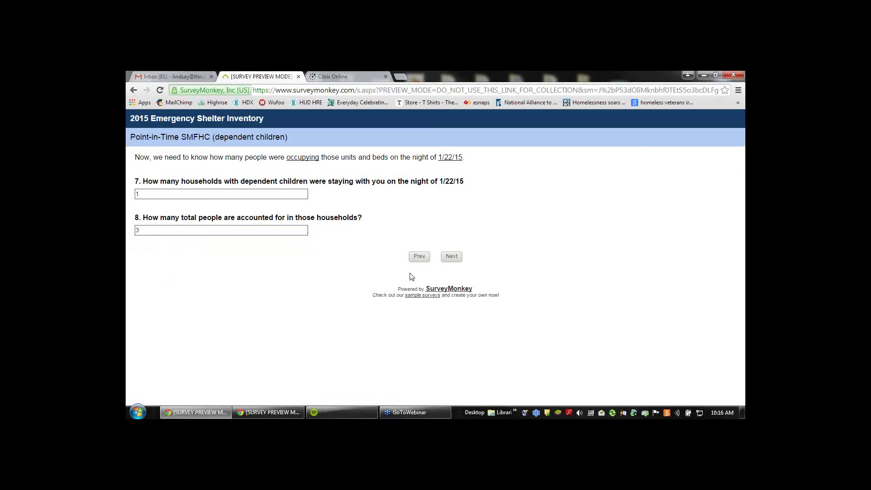
click(446, 264)
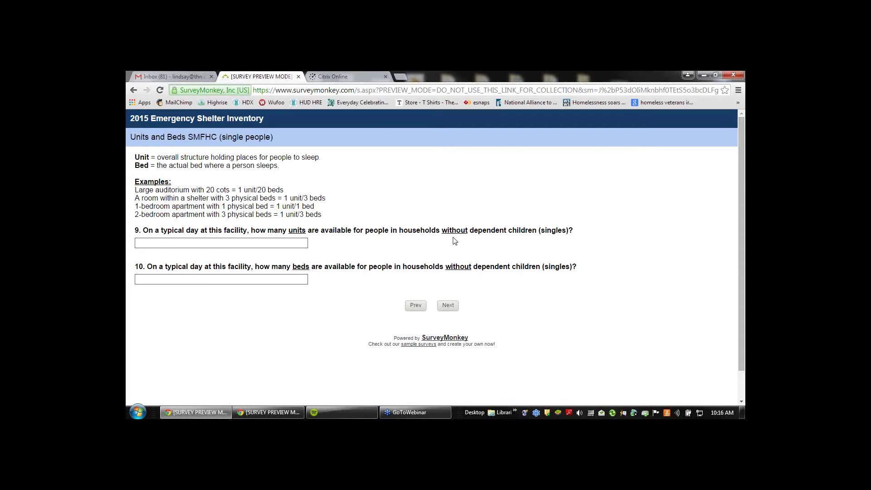
Enter 8 units and 8 beds for single people and continue to the singles point-in-time page
click(231, 243)
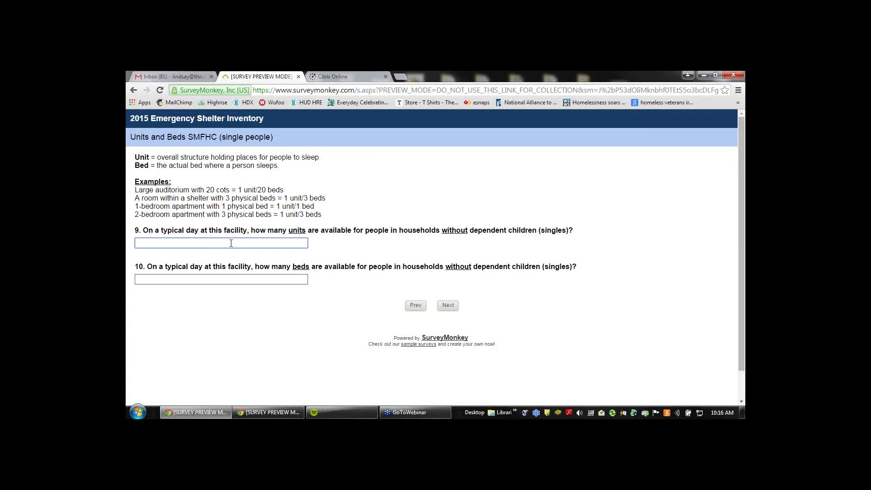
text(8)
click(240, 279)
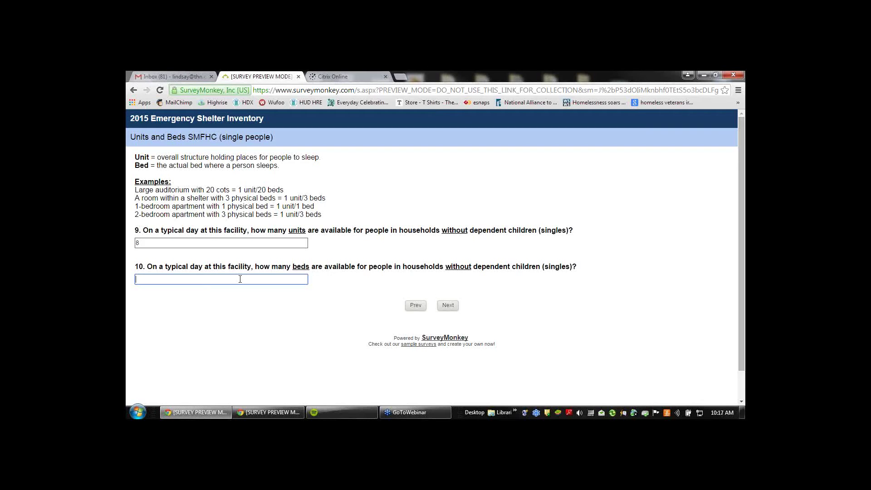
text(8)
click(247, 295)
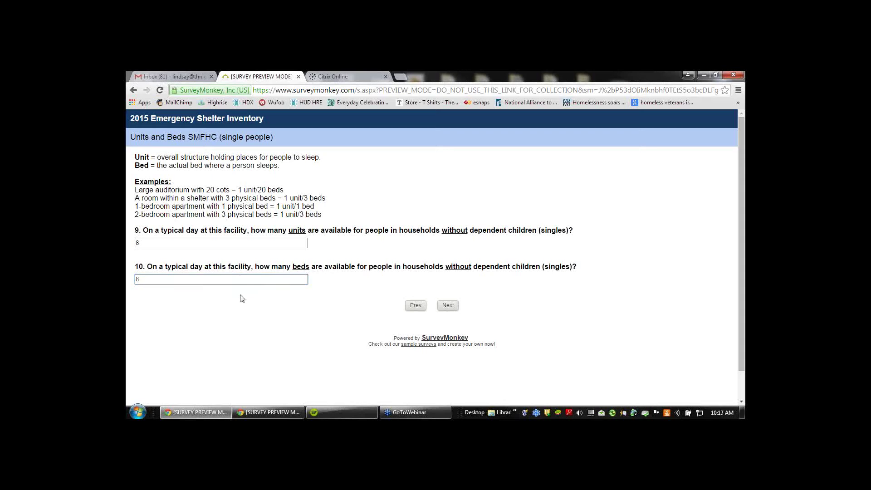
click(448, 306)
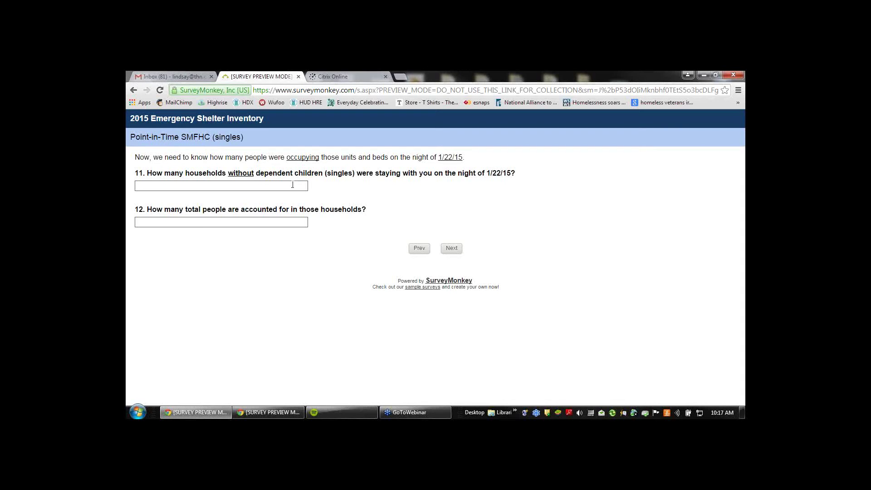
Enter 5 households and 5 people for the singles point-in-time count, then continue to Overflow Beds
click(293, 185)
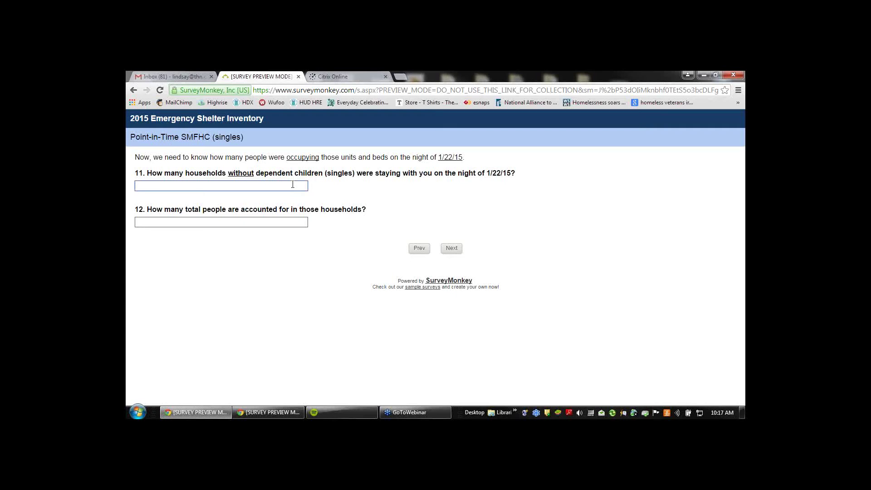
text(5)
click(281, 221)
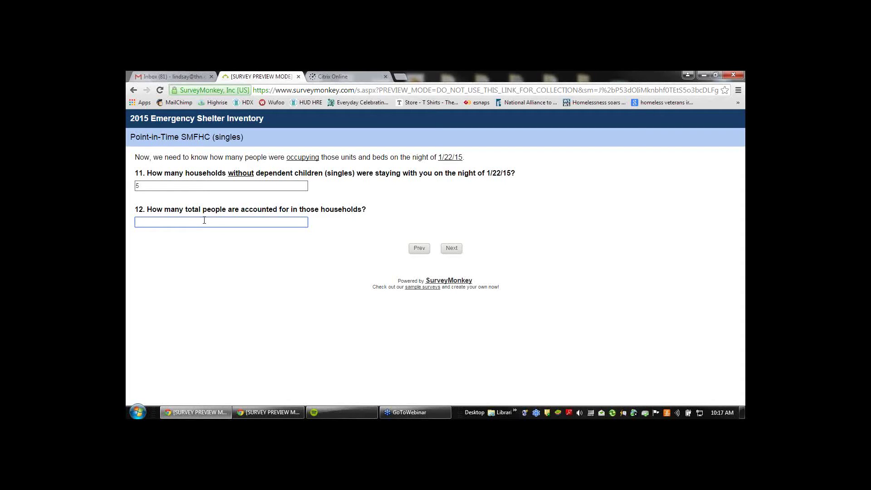
text(5)
click(219, 246)
click(452, 251)
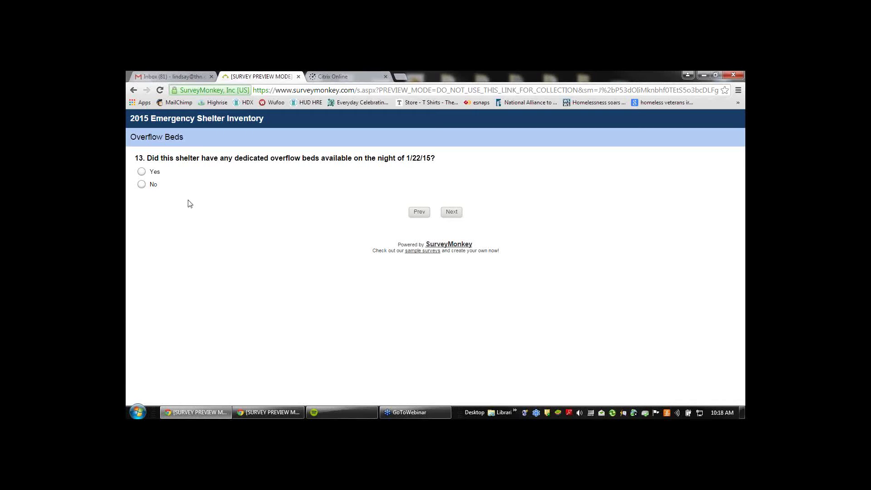
Answer Yes to having dedicated overflow beds and continue
click(158, 177)
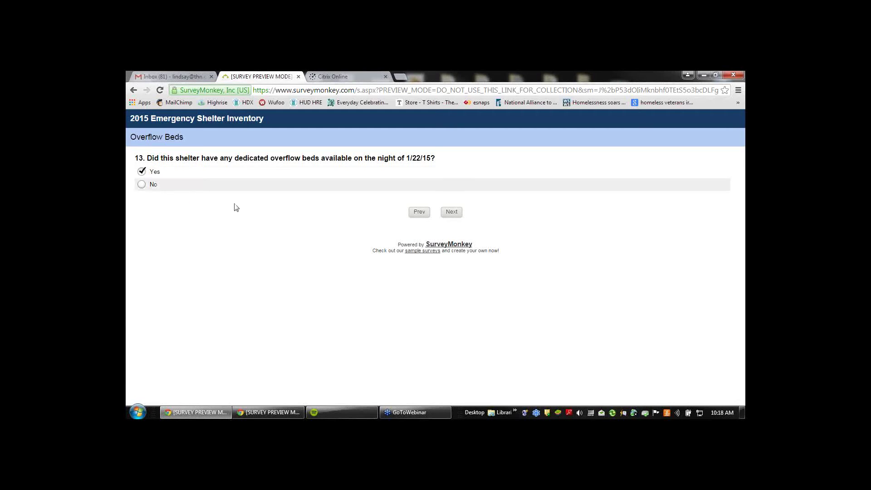
click(450, 211)
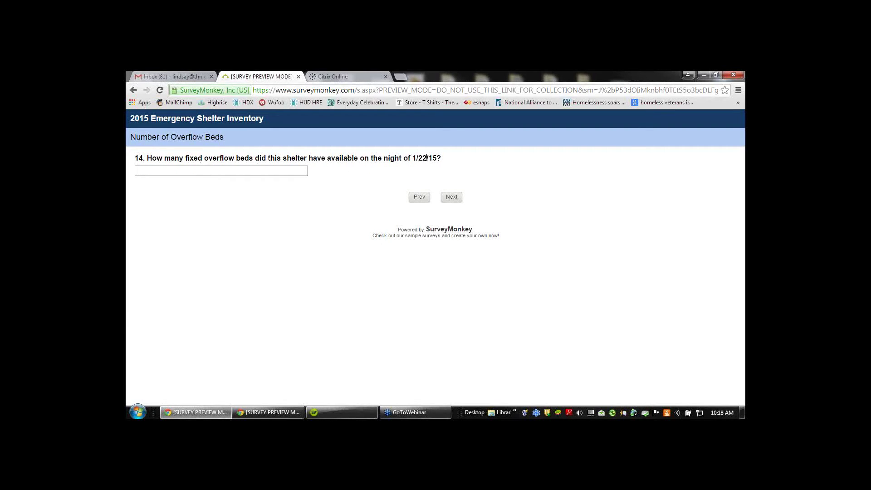
Report 2 fixed overflow beds and submit the survey's final page
click(305, 170)
text(2)
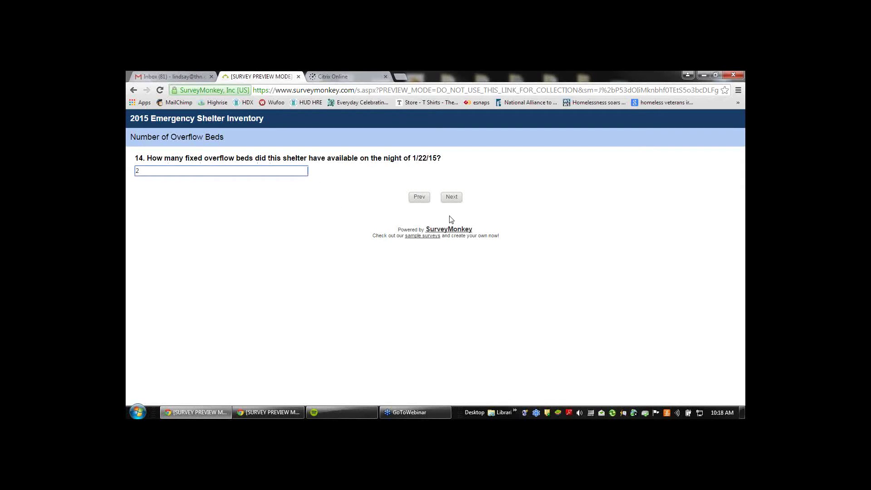
click(457, 203)
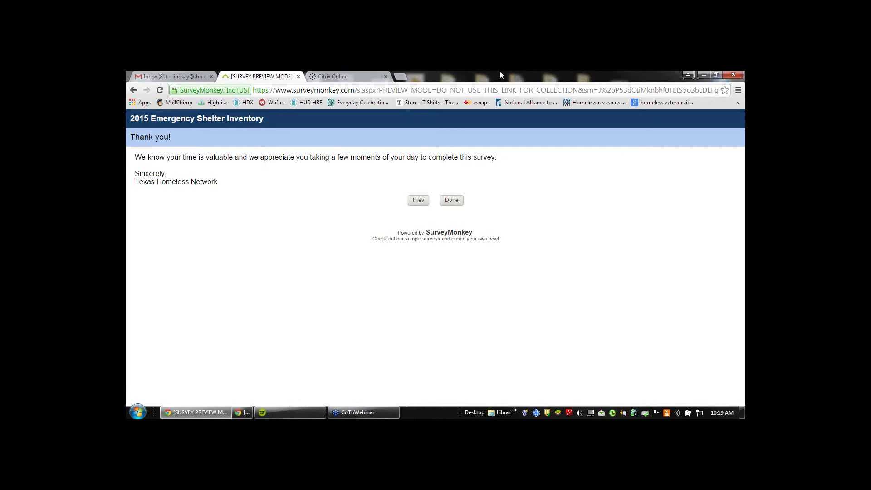
Start the Rapid Re-Housing Inventory survey and mark the housing type as Rapid Re-Housing
drag(500, 71, 436, 76)
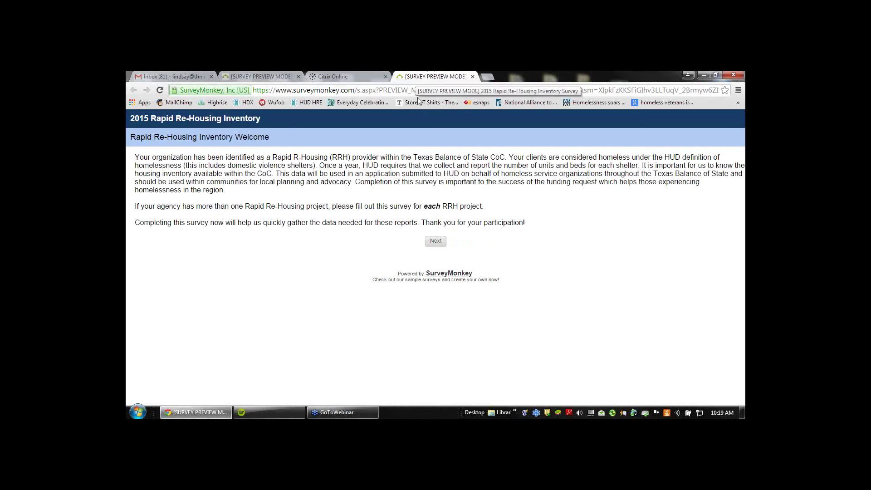
click(440, 243)
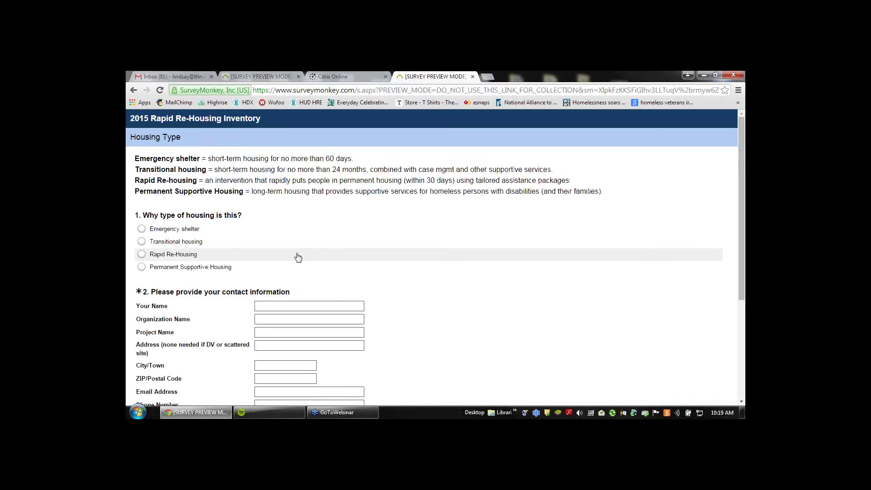
click(156, 254)
Autofill the contact details from the contact's name, enter project 'thn rrh', and continue
click(326, 305)
text(L)
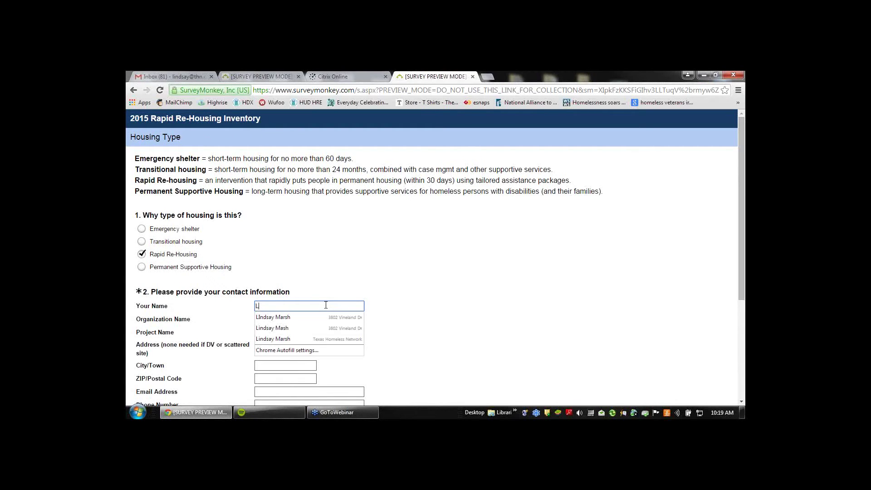
text(indsay)
key(Down)
key(Down)
key(Down)
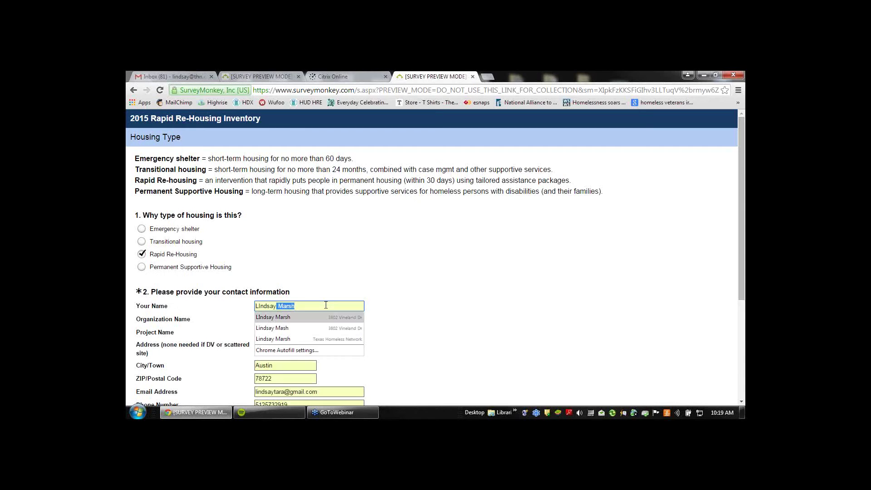
key(Return)
click(296, 332)
text(thn rrh)
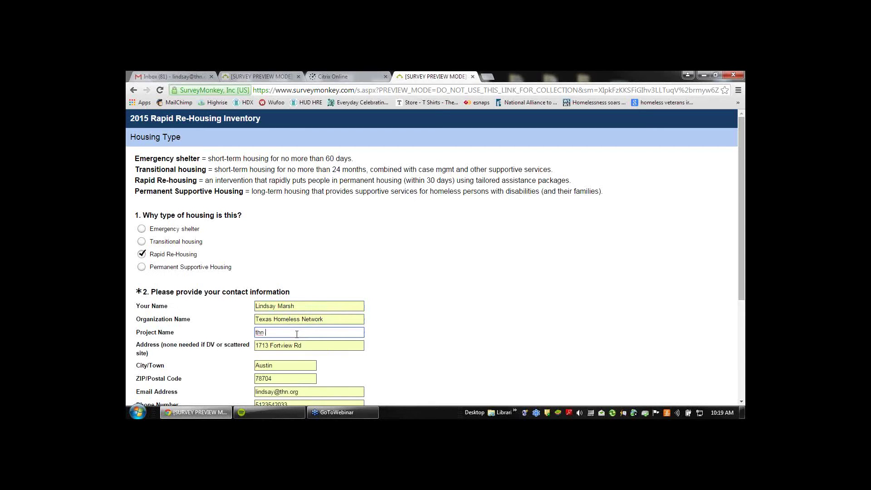
click(407, 324)
scroll(408, 325, down, 1)
click(448, 390)
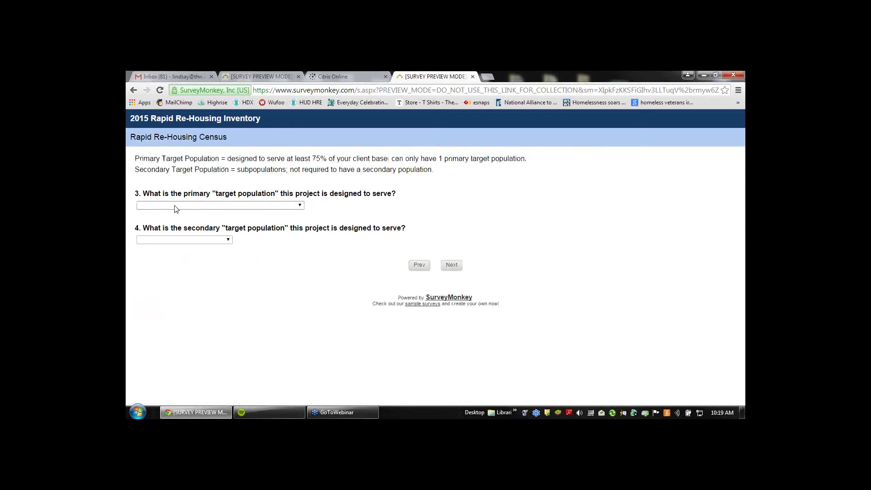
Answer Q3 with SMF - Single male & females and Q4 with NA - Not applicable, then go to the next page
click(176, 206)
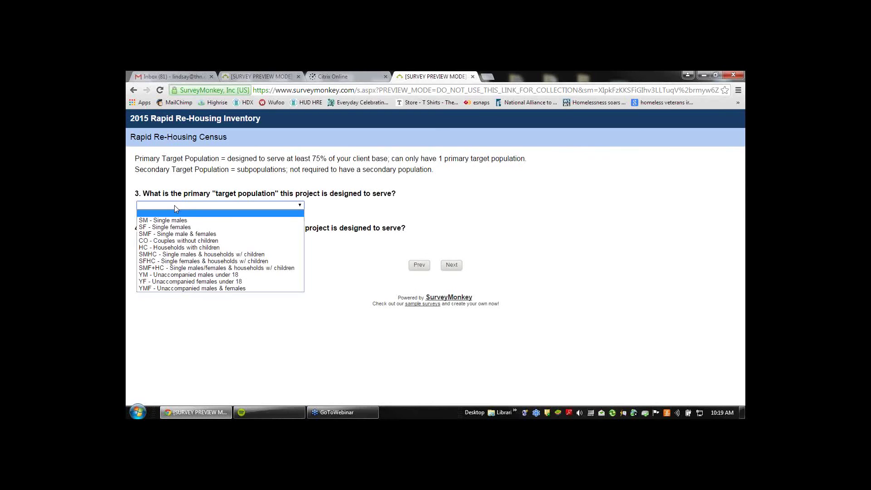
click(187, 234)
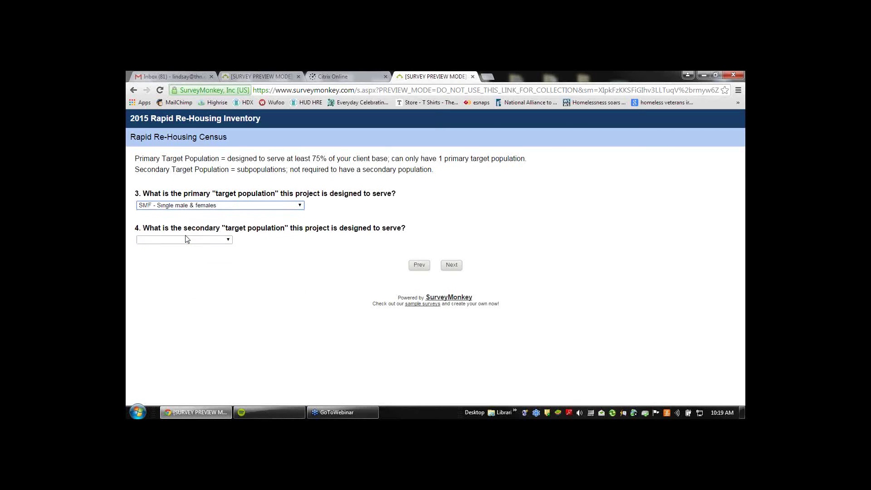
click(186, 241)
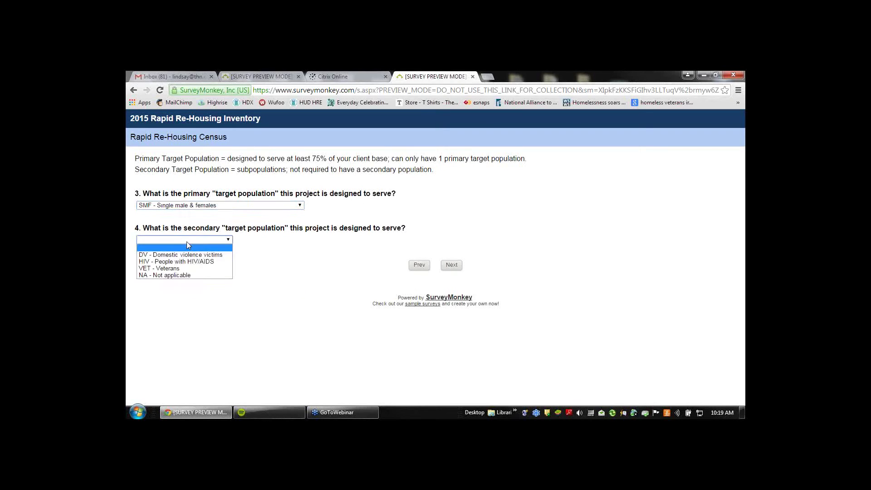
click(185, 276)
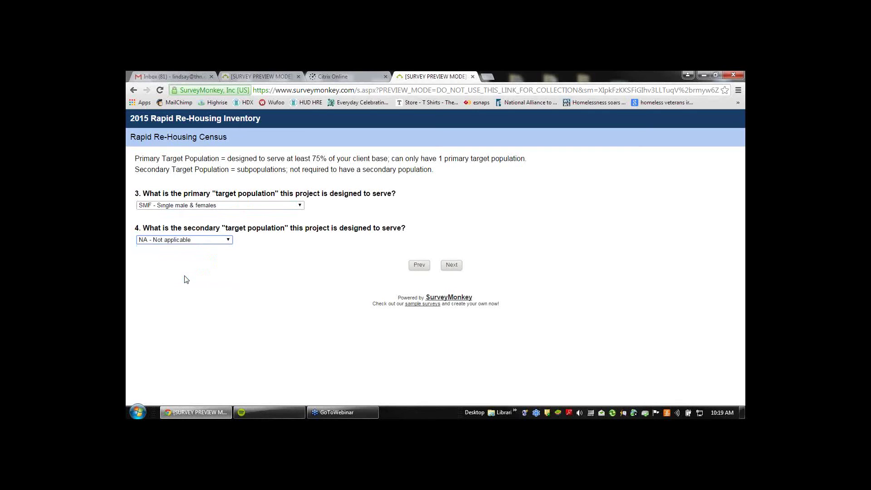
click(451, 265)
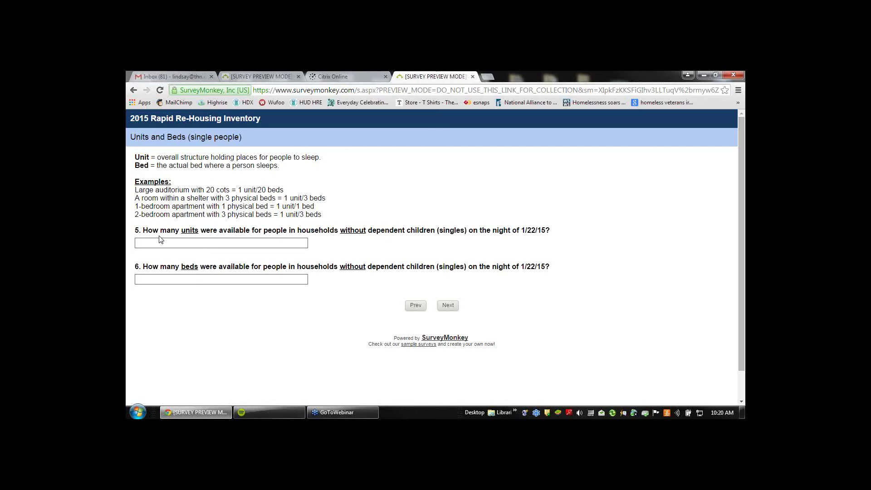
Enter 5 units in Q5 and 10 beds in Q6, then go to the next page
click(169, 245)
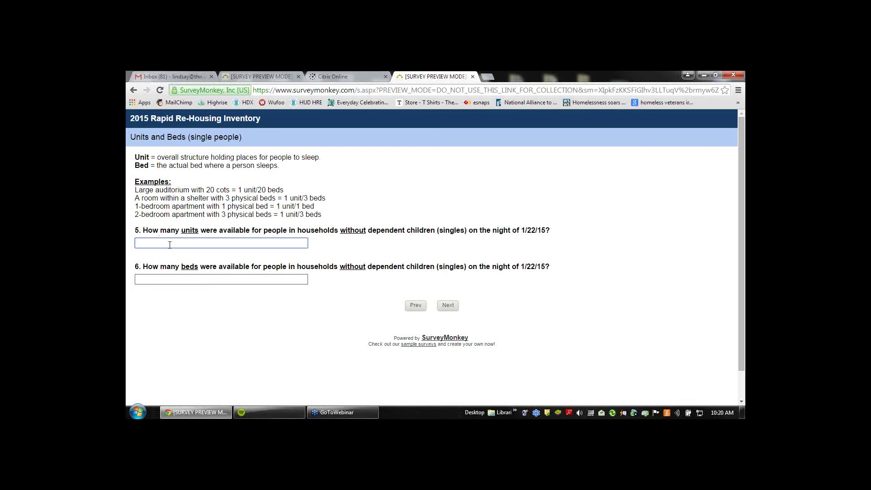
text(5)
click(182, 281)
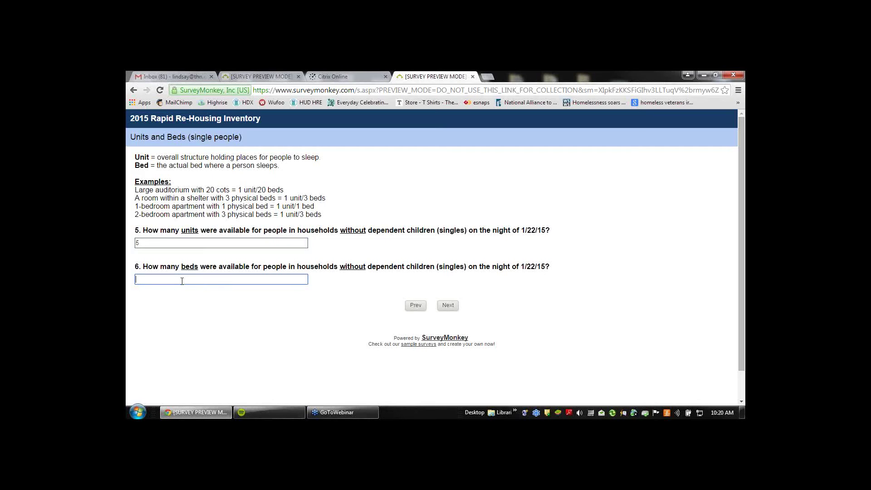
text(10)
click(449, 307)
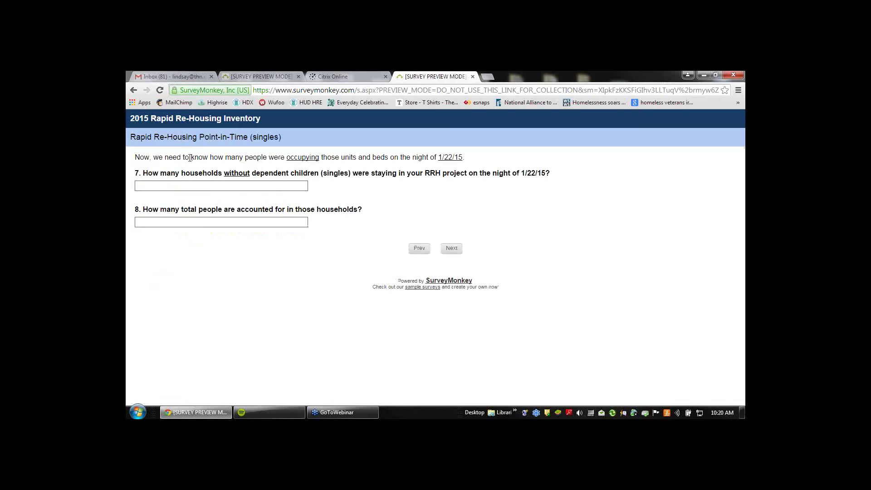
Enter 2 households in Q7 and 4 total people in Q8, then finish the survey
click(194, 186)
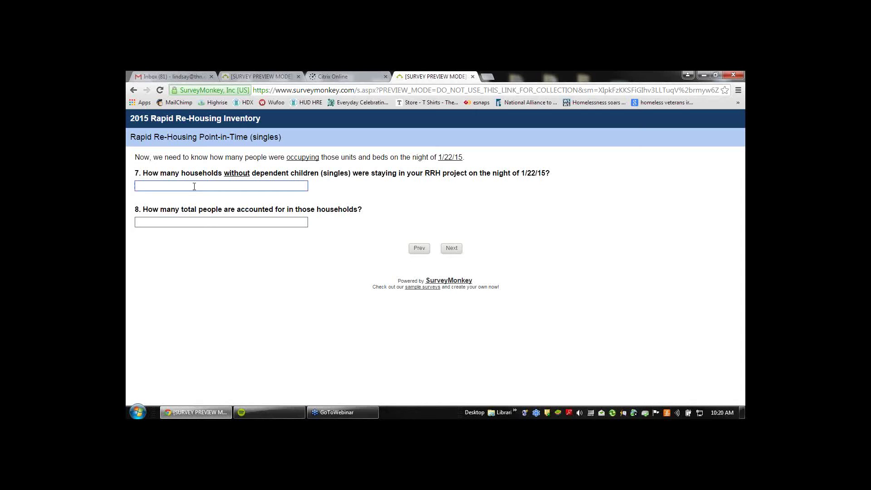
text(2)
click(202, 222)
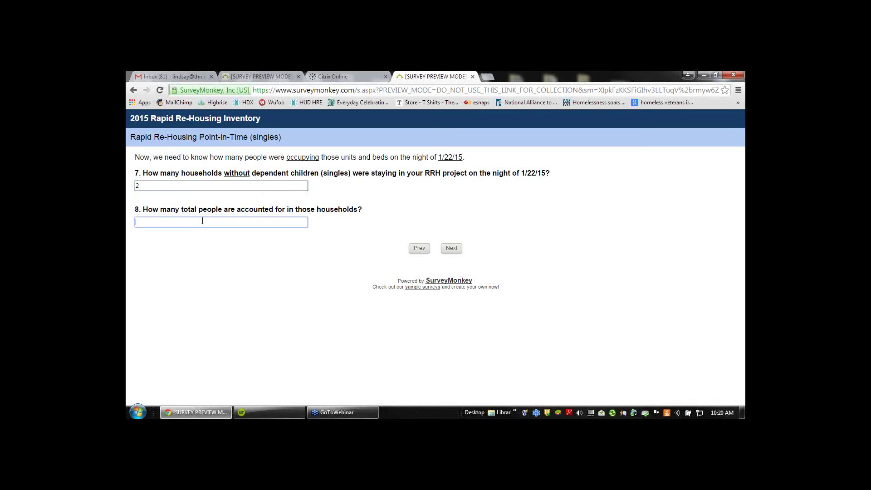
text(4)
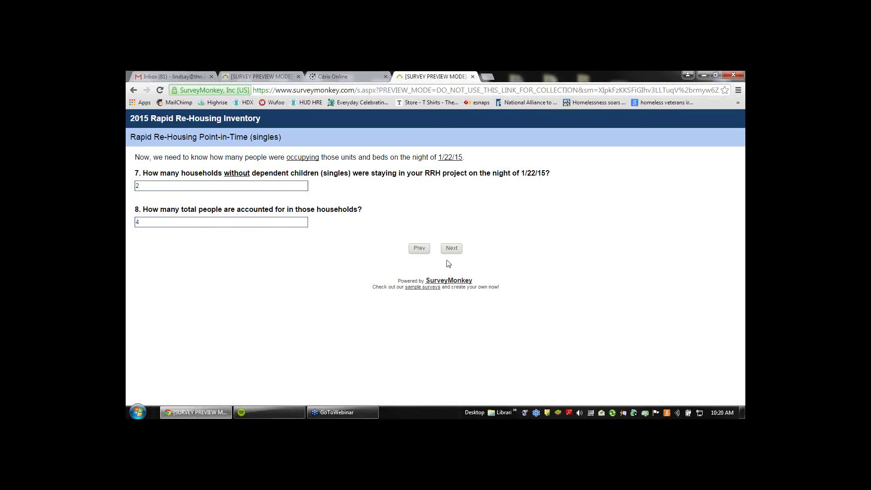
click(448, 248)
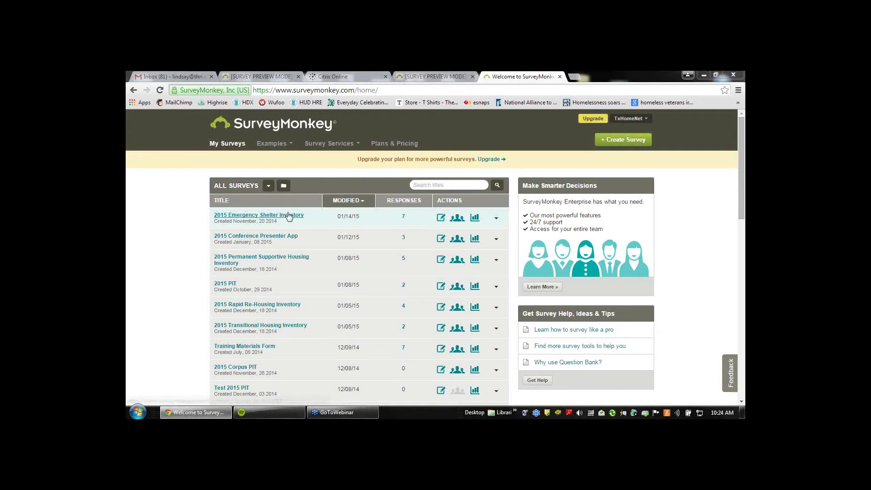
Preview the 2015 Transitional Housing Inventory survey and go past its welcome page
click(234, 327)
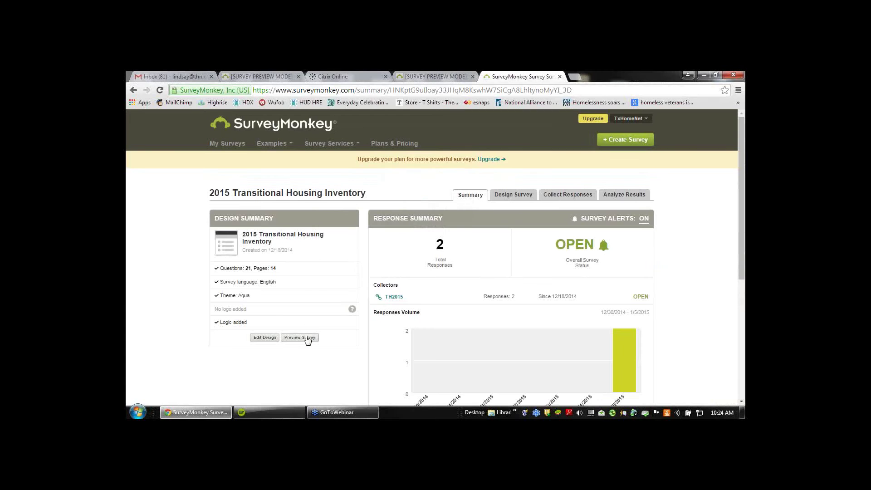
click(303, 341)
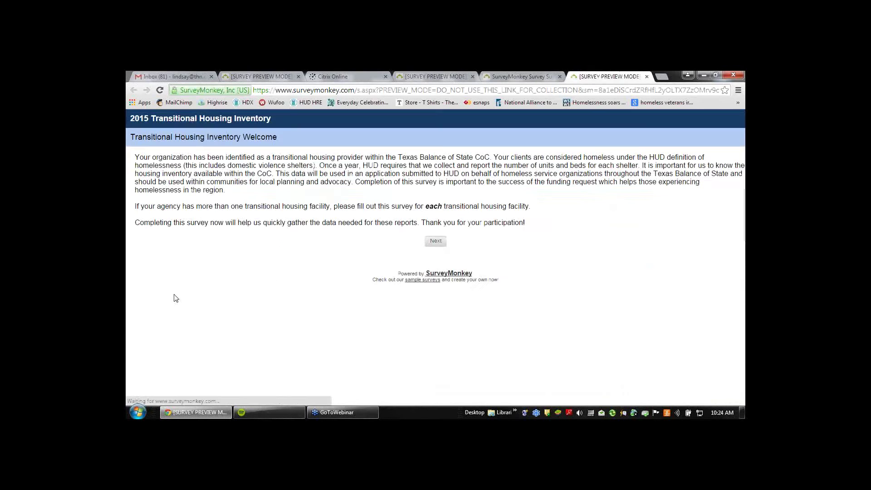
click(437, 241)
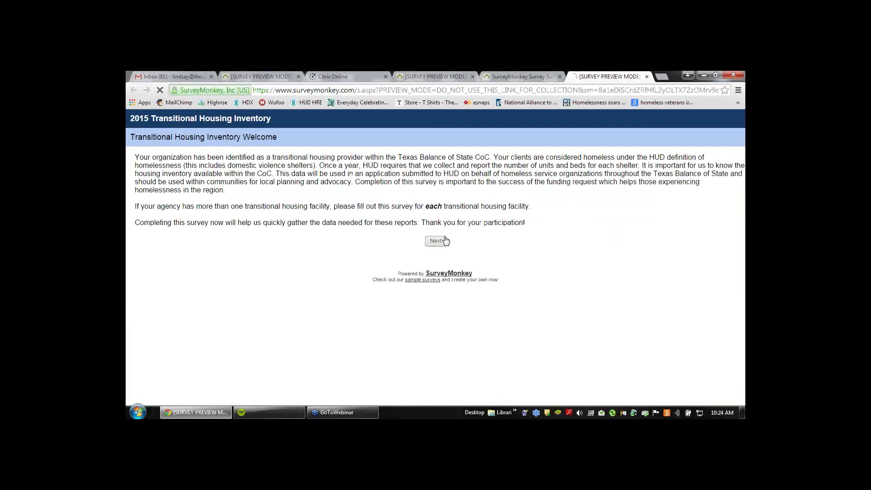
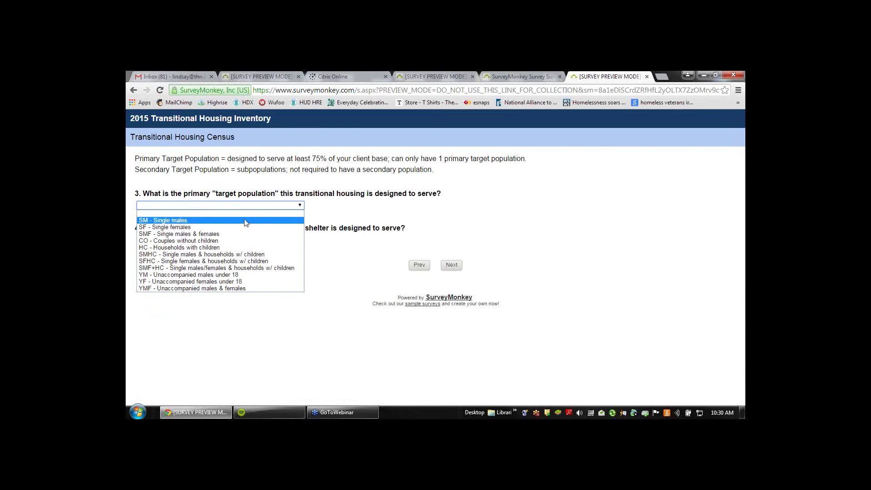
Choose 'SM - Single males' as primary and 'VET - Veterans' as secondary population, then go to Dedicated Vet Beds
click(245, 223)
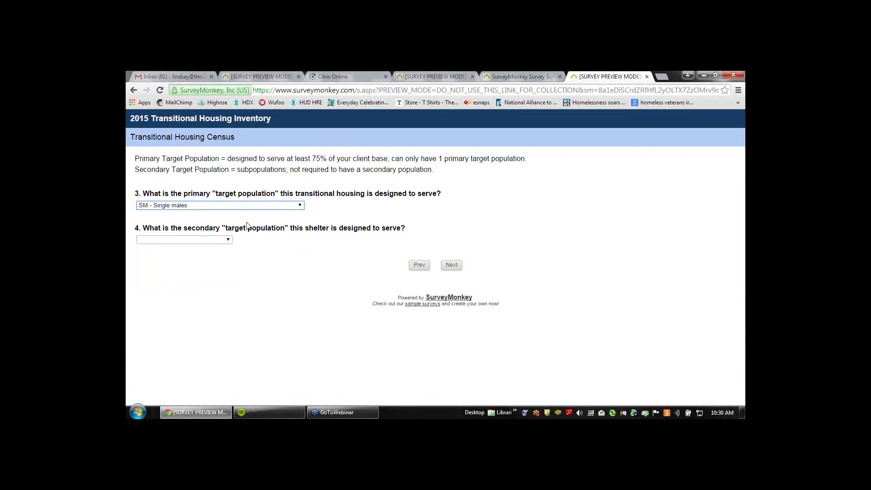
click(222, 240)
click(205, 274)
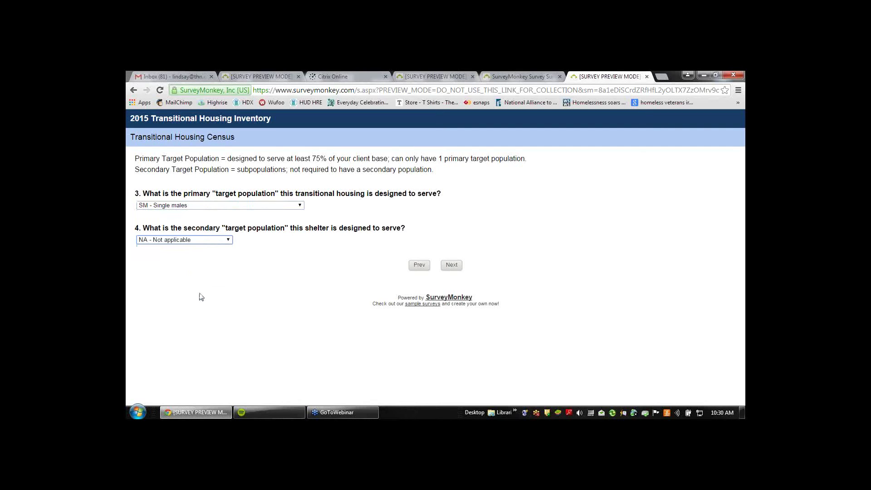
click(209, 240)
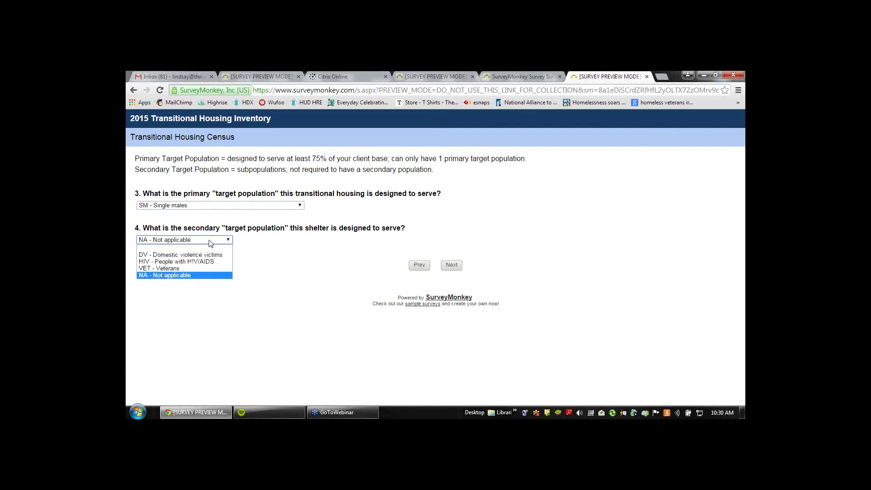
click(202, 275)
key(Up)
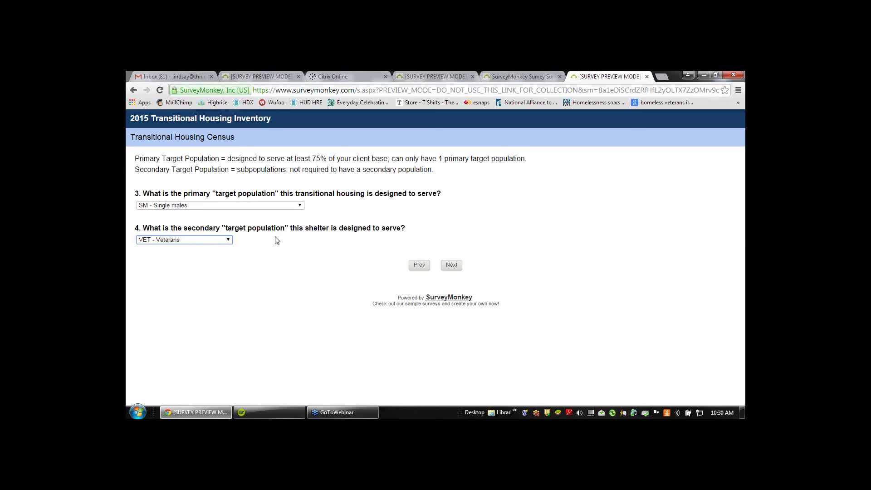
click(456, 267)
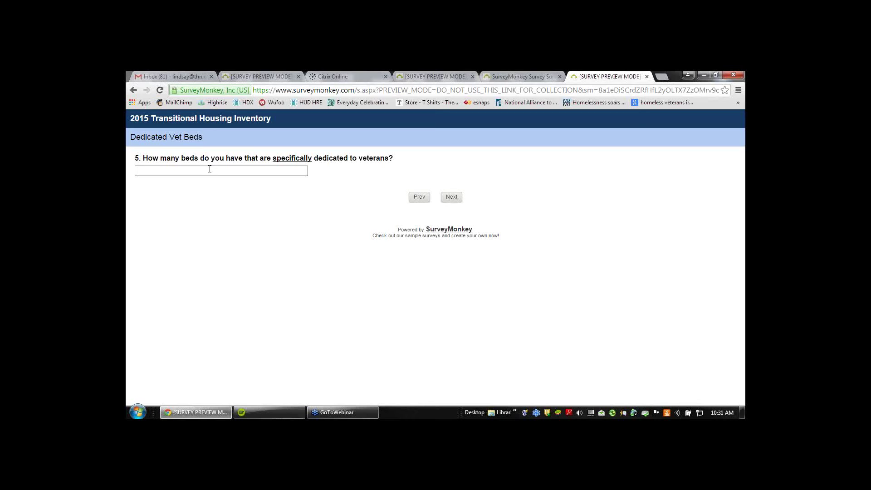
Step back two pages to review the Housing Type contact form's Address field, then return to the Census page
click(424, 200)
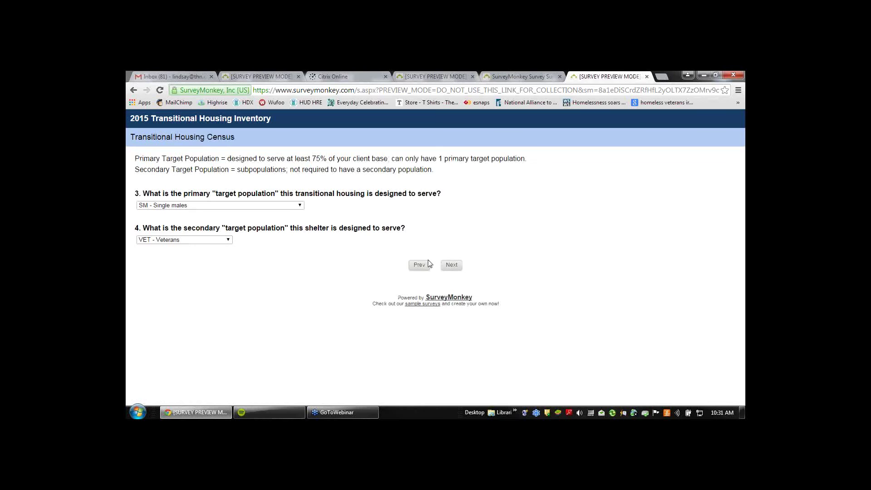
click(428, 262)
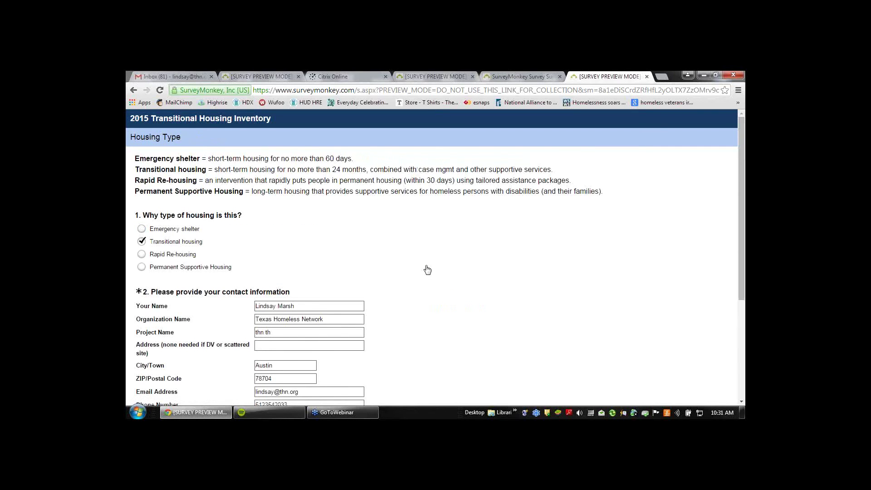
scroll(427, 270, down, 1)
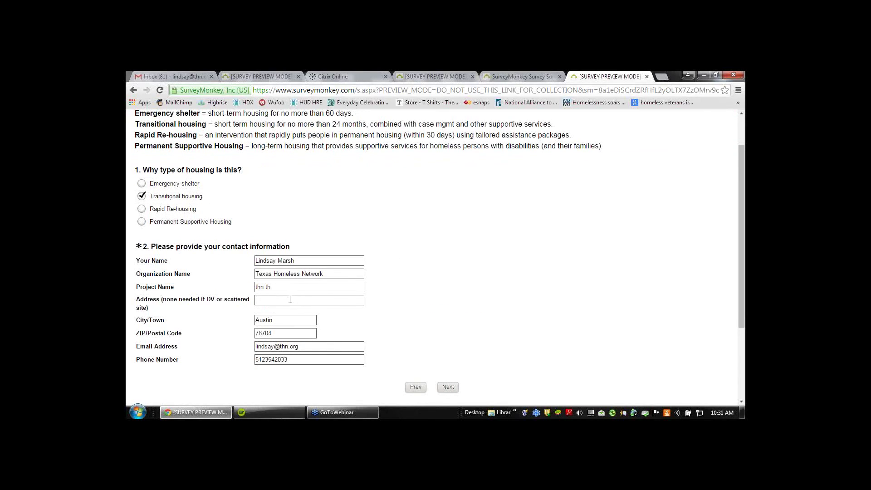
click(262, 300)
click(447, 387)
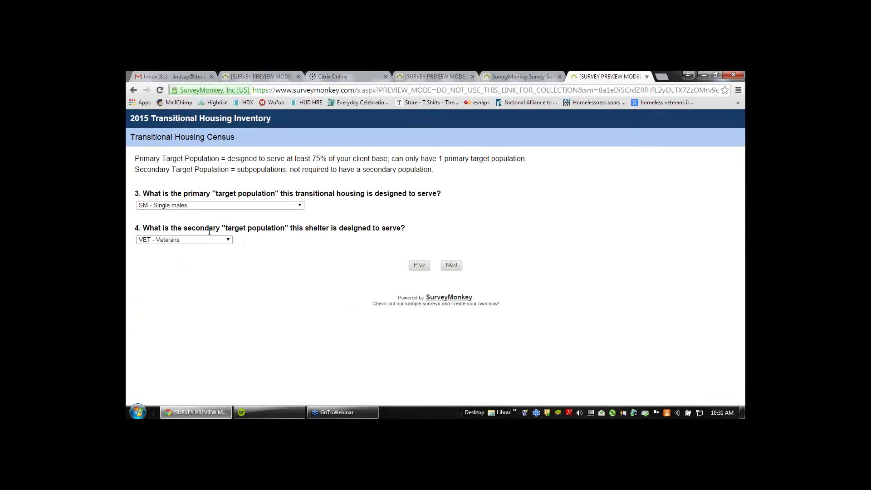
Enter 1 dedicated veteran bed in question 5 and continue to the Units and Beds page
click(451, 265)
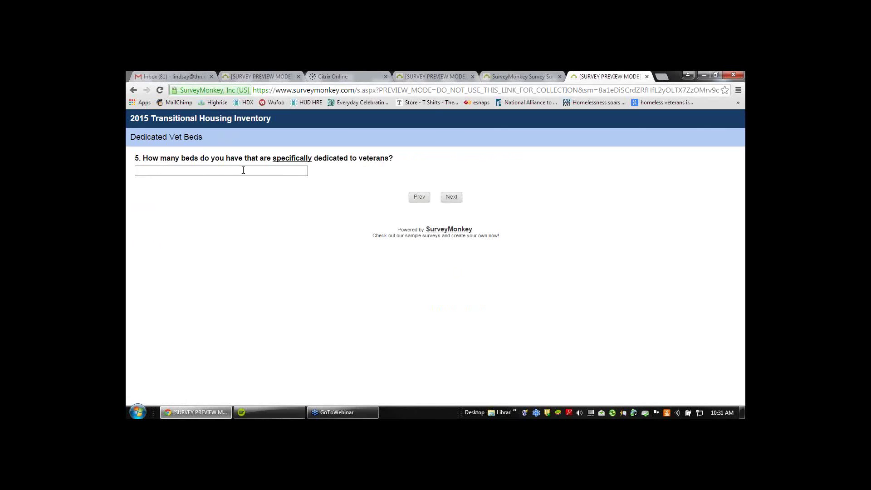
click(294, 171)
click(445, 201)
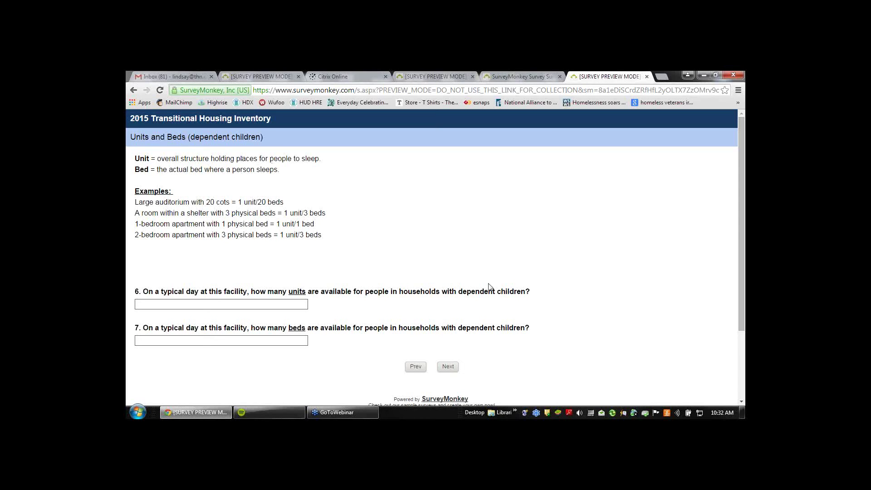
Skip the dependent-children Units and Beds and Point-in-Time questions to reach the Thank you! page
click(449, 368)
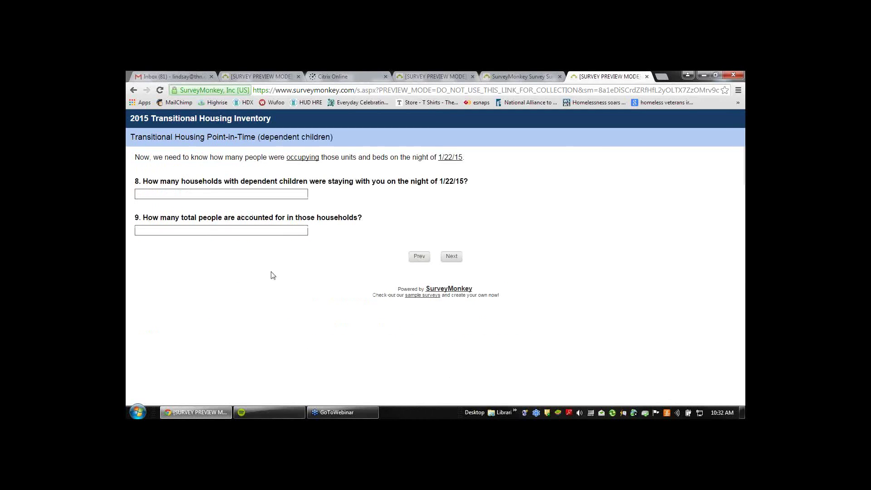
click(451, 259)
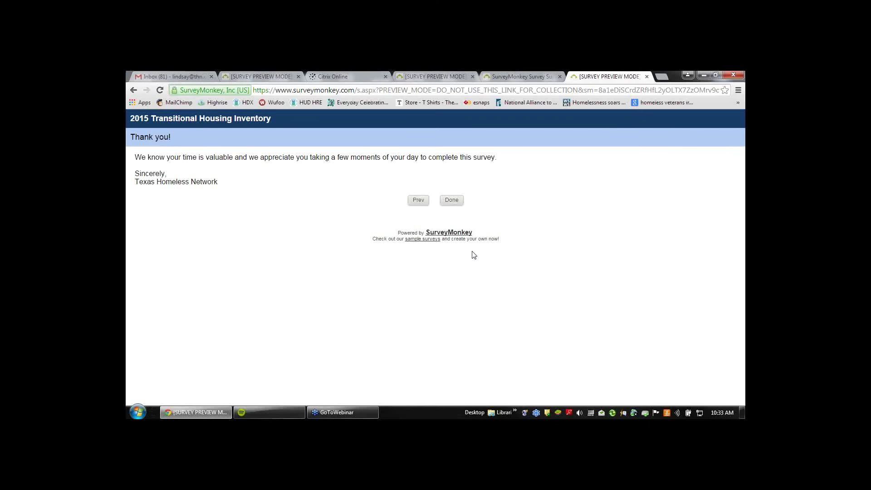
Page back from the Thank you! page to the Census page, then forward to Dedicated Vet Beds showing 1
click(418, 200)
click(420, 257)
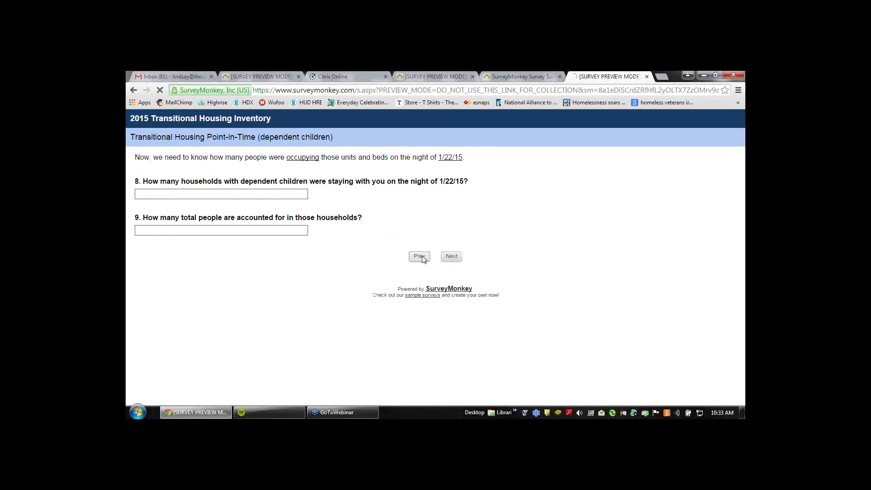
click(417, 366)
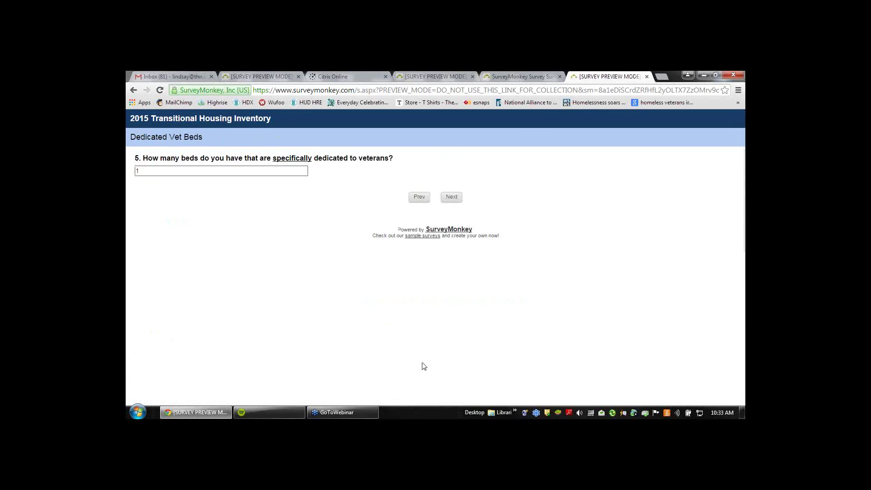
click(417, 200)
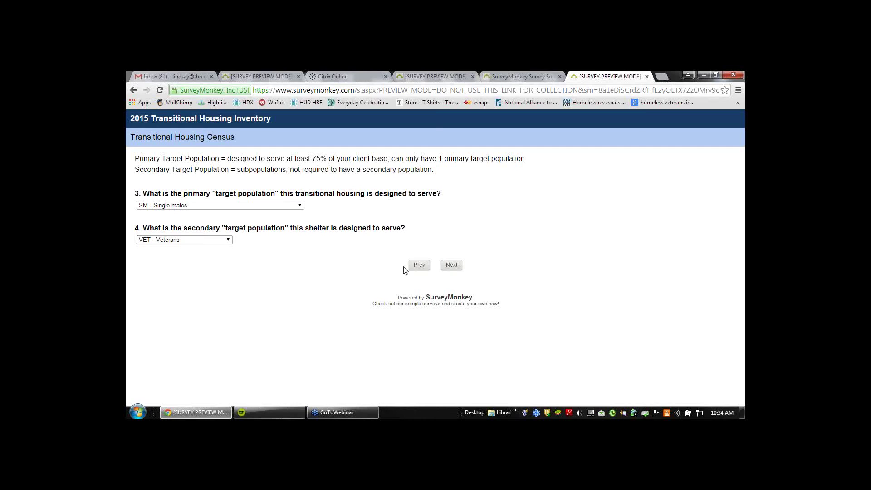
click(452, 268)
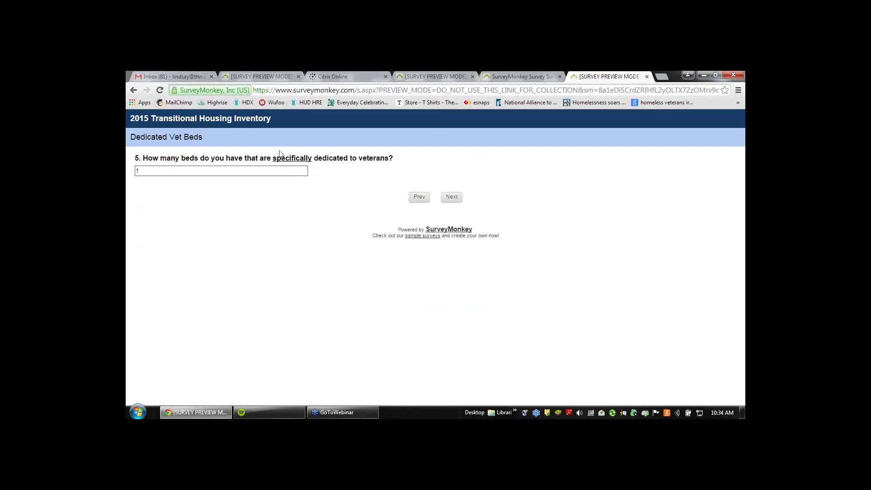